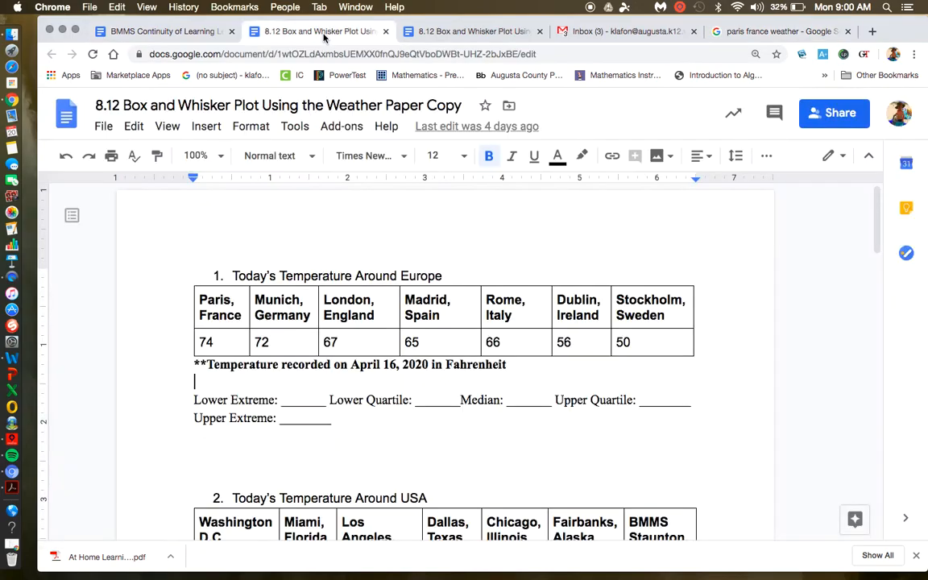
# - Close the Weather Paper Copy document and enter 68 as the temperature for Paris, France in the Europe table
pyautogui.click(386, 31)
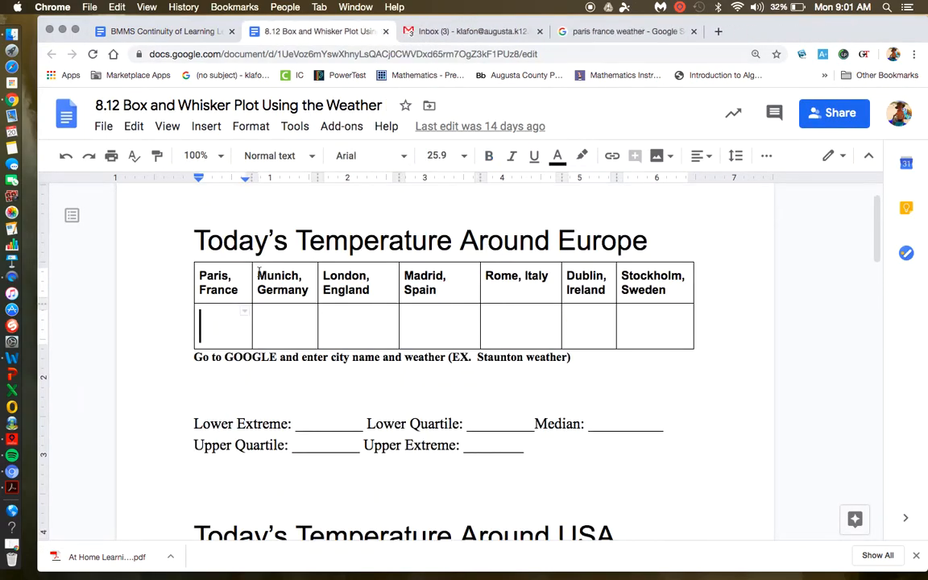
pyautogui.write('68')
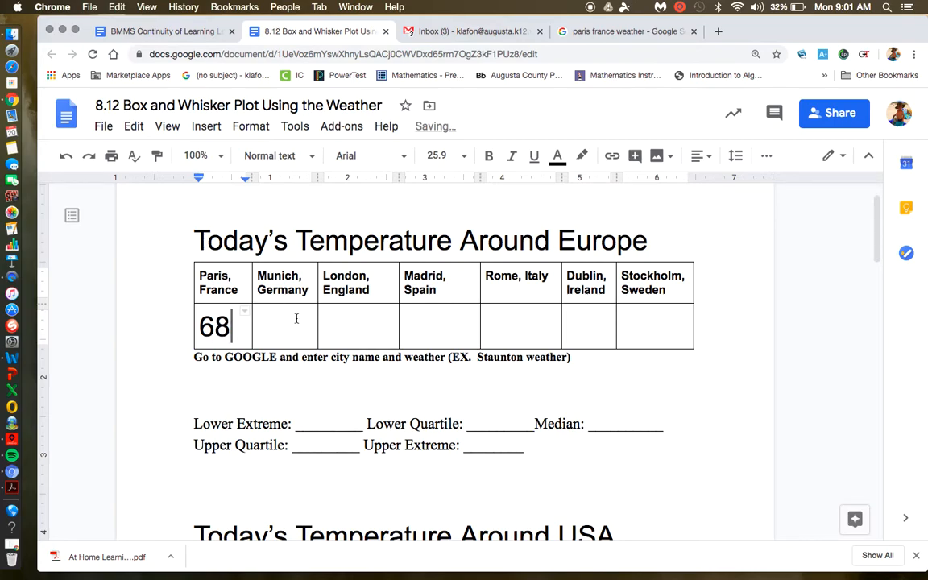
# - Look up the Munich weather on Google and enter 62 under Munich, Germany in the Europe temperature table
pyautogui.click(649, 33)
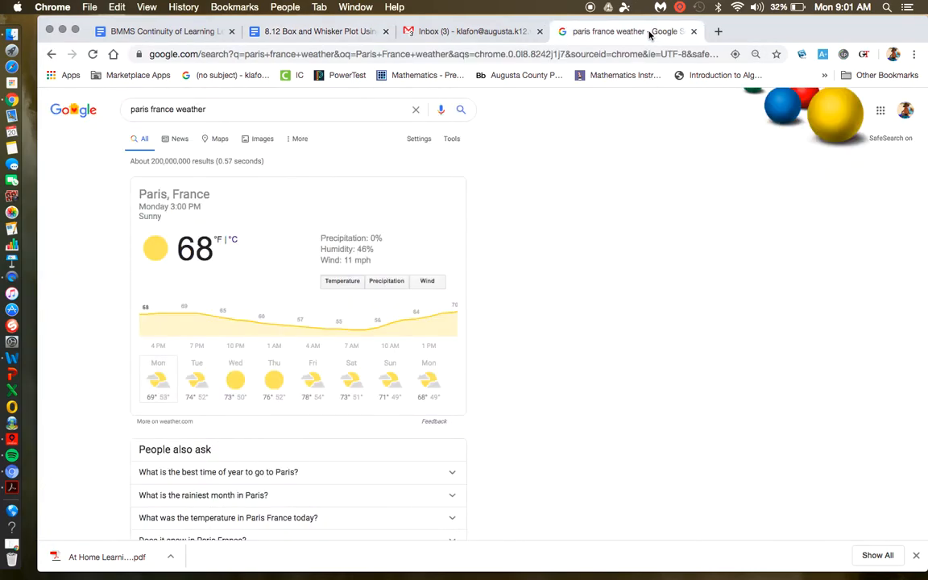
pyautogui.moveTo(176, 110); pyautogui.dragTo(129, 114)
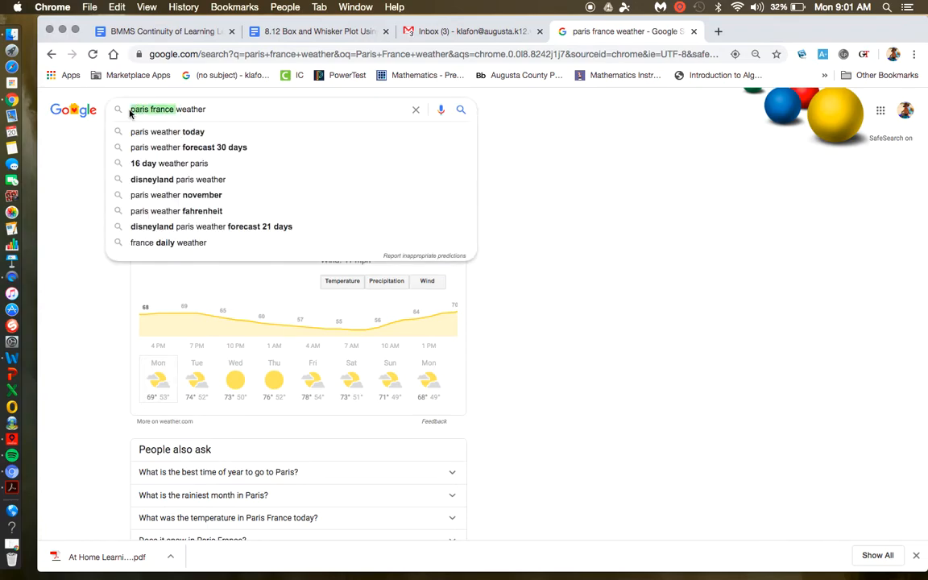
pyautogui.write('munich')
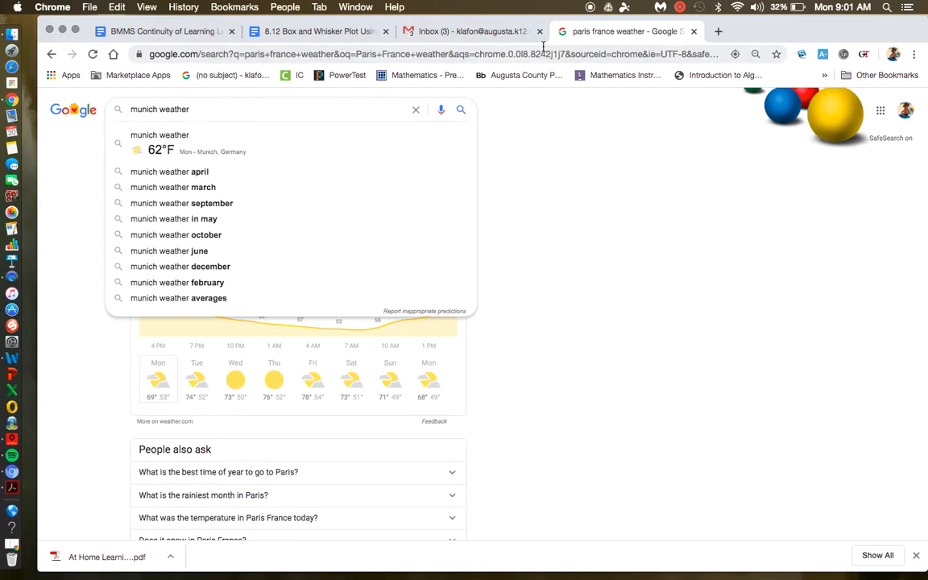
pyautogui.click(334, 33)
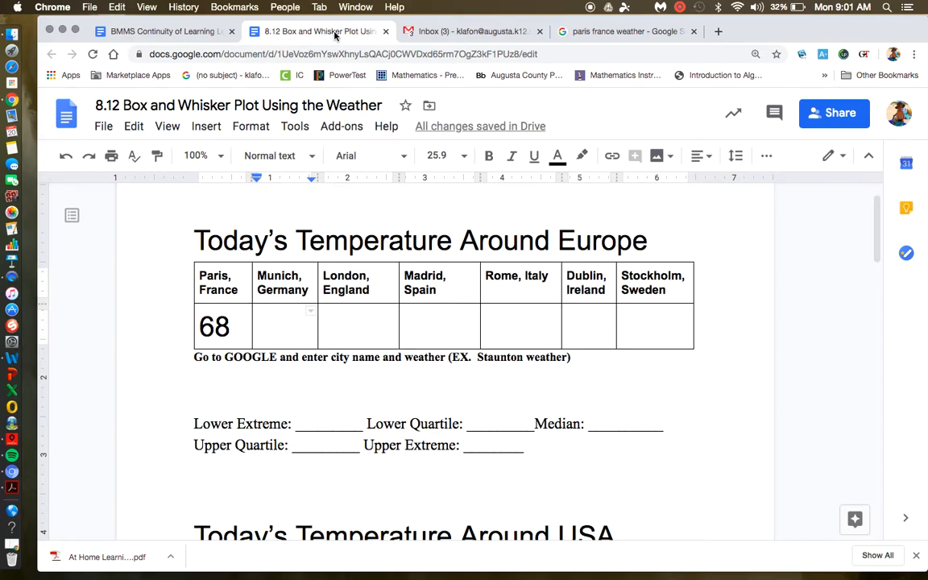
pyautogui.write('62')
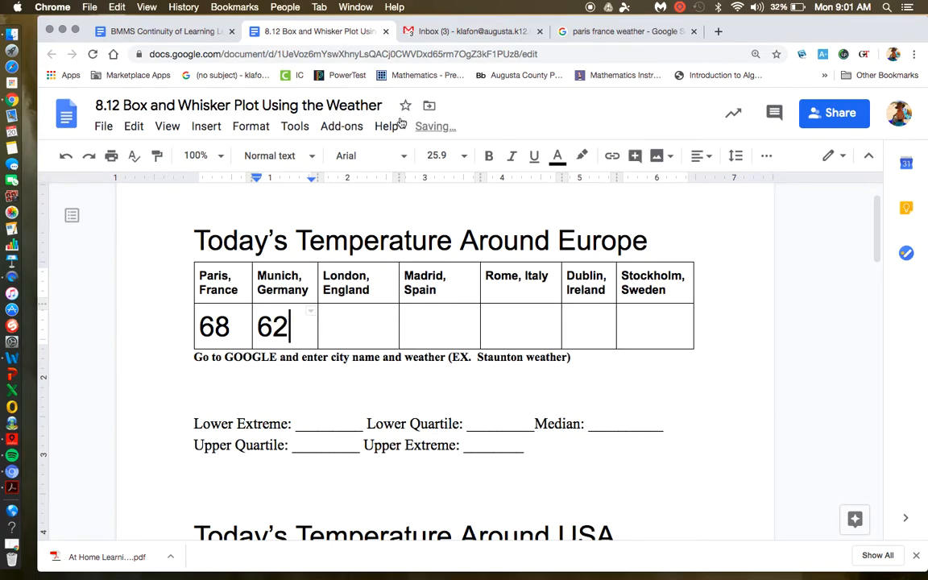
# - Look up the London weather on Google and enter 63 under London, England in the Europe table
pyautogui.click(339, 322)
pyautogui.click(596, 32)
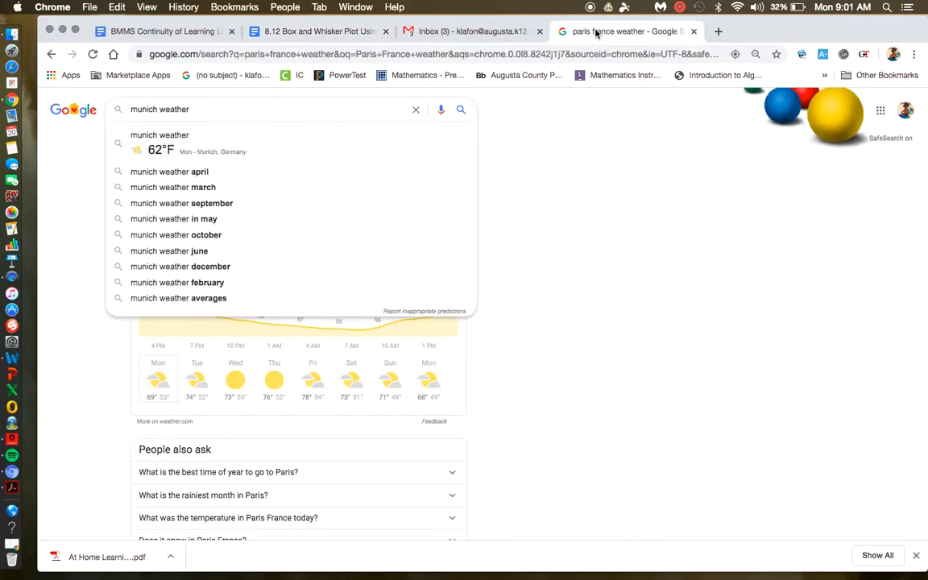
pyautogui.moveTo(160, 110); pyautogui.dragTo(130, 112)
pyautogui.write('London')
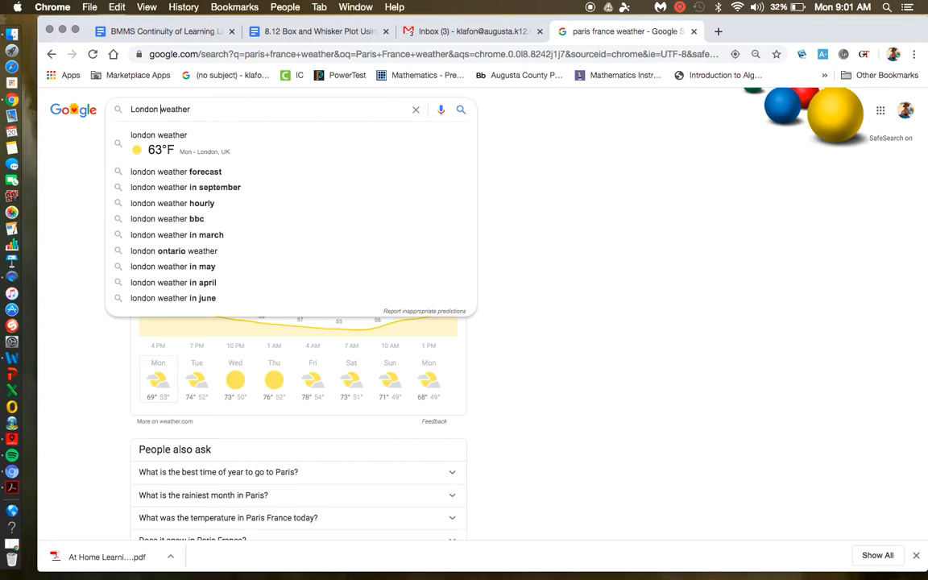
pyautogui.click(300, 34)
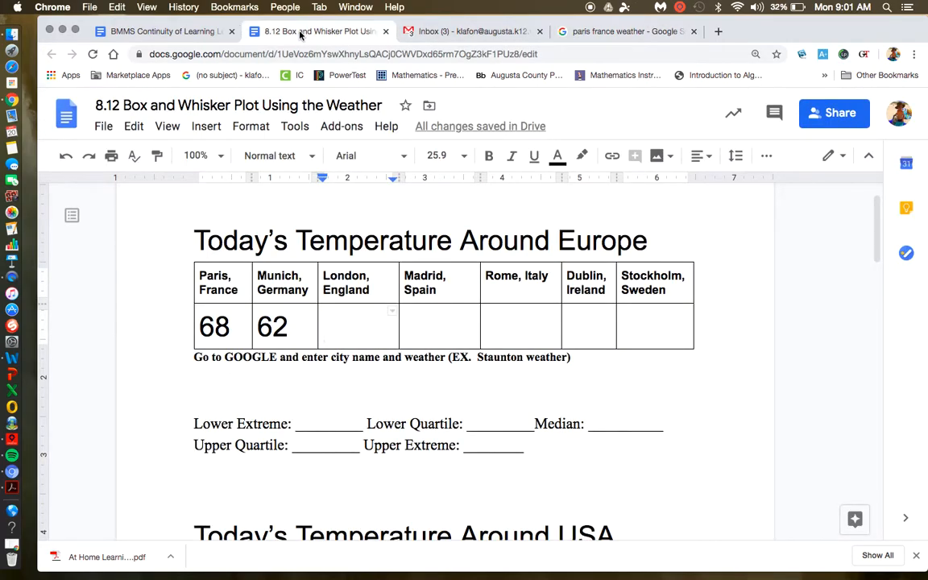
pyautogui.write('63')
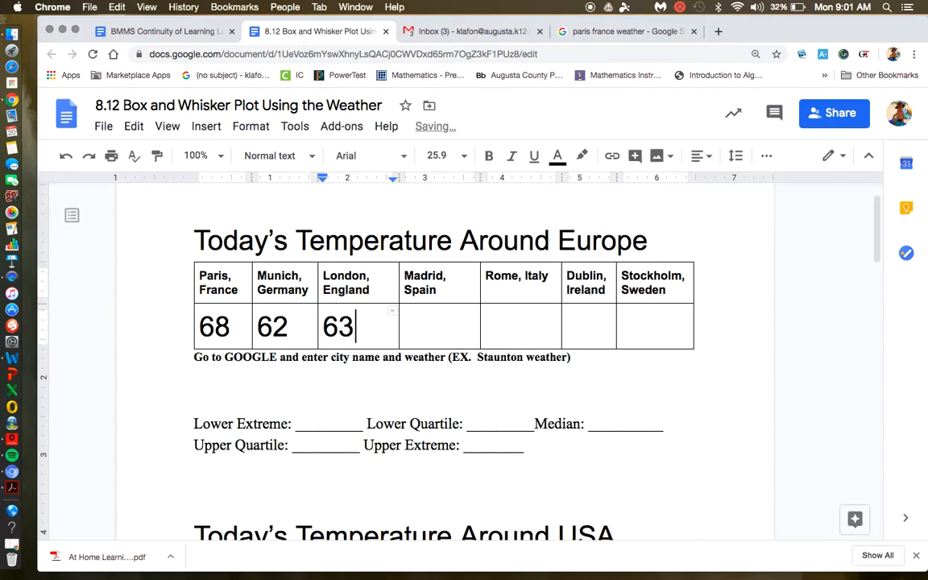
# - Look up the Madrid weather on Google and enter 63 under Madrid, Spain in the Europe table
pyautogui.click(605, 32)
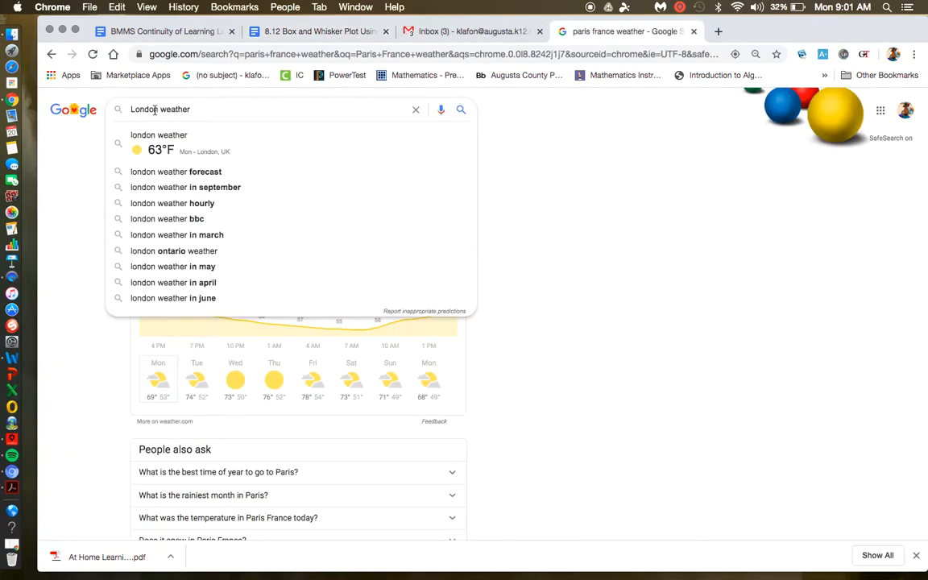
pyautogui.moveTo(160, 109); pyautogui.dragTo(134, 110)
pyautogui.write('Madrid')
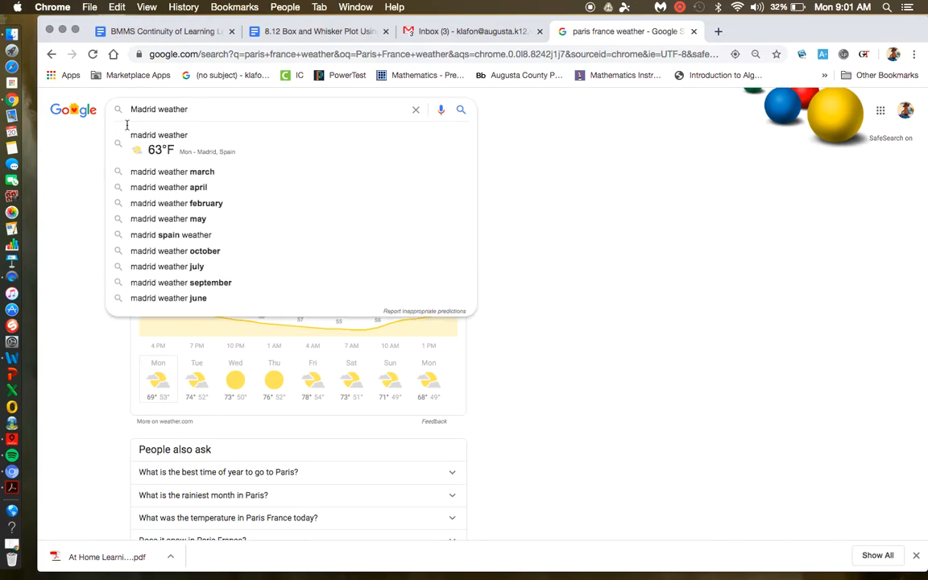
pyautogui.click(292, 34)
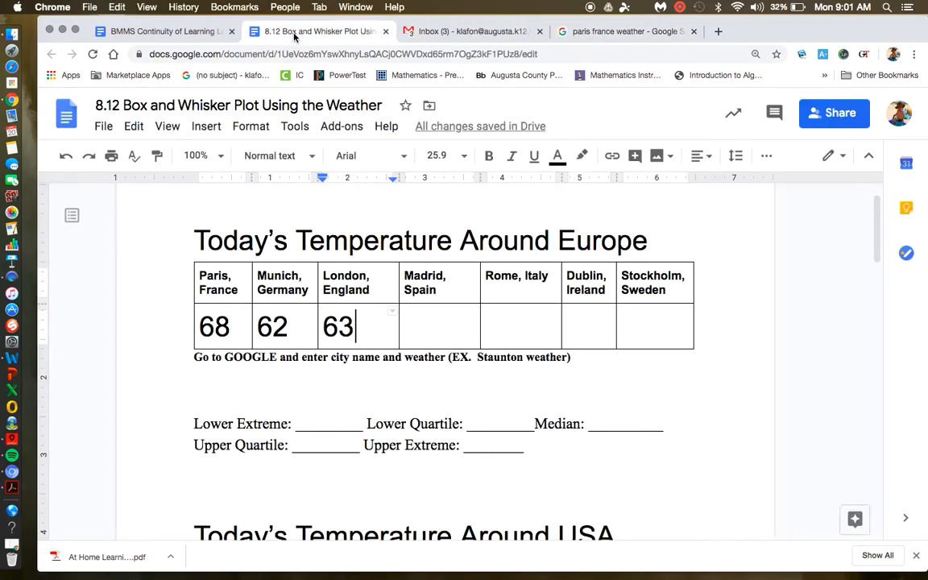
pyautogui.click(450, 329)
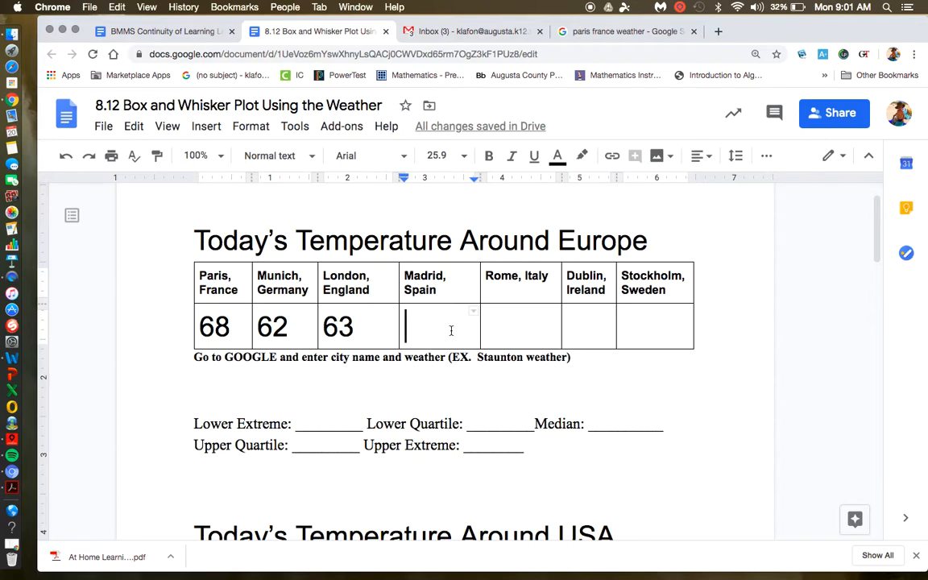
pyautogui.write('63')
# - Search Google for the Rome weather and enter 65 under Rome, Italy in the Europe table
pyautogui.click(621, 30)
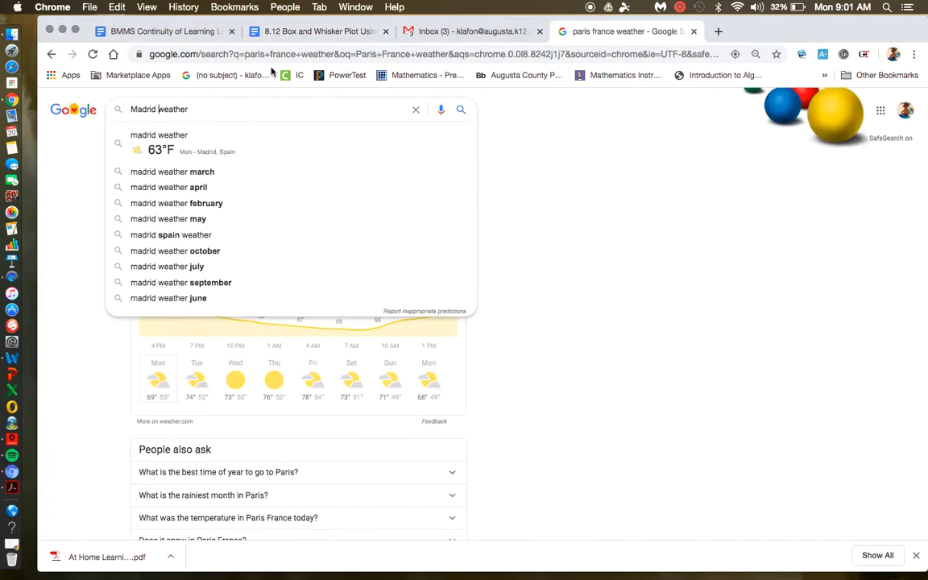
pyautogui.doubleClick(142, 109)
pyautogui.write('Rome')
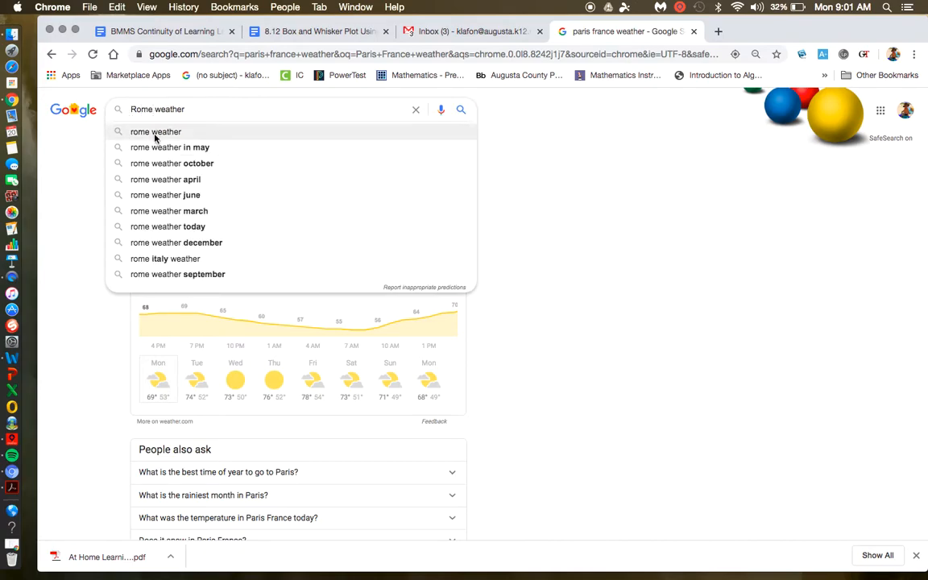
pyautogui.click(155, 133)
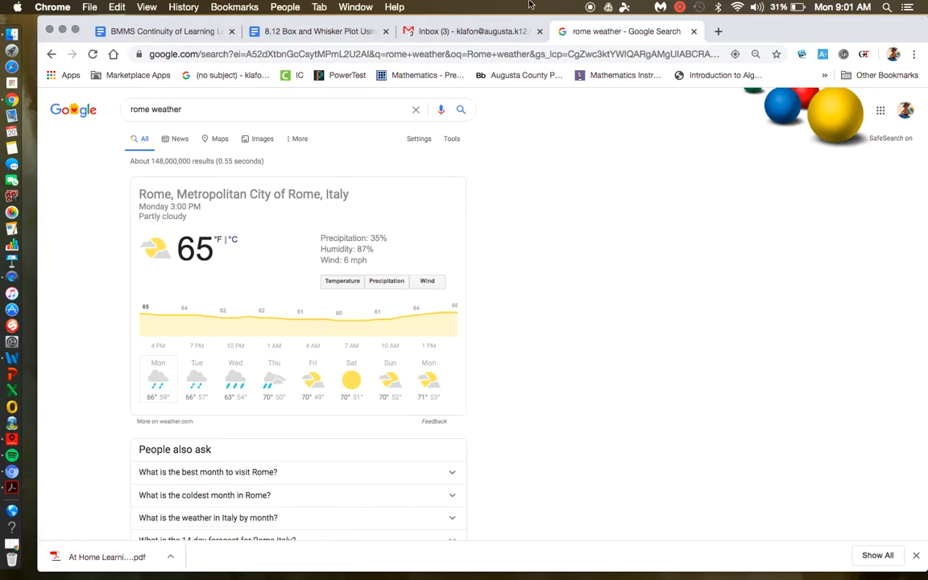
pyautogui.click(329, 33)
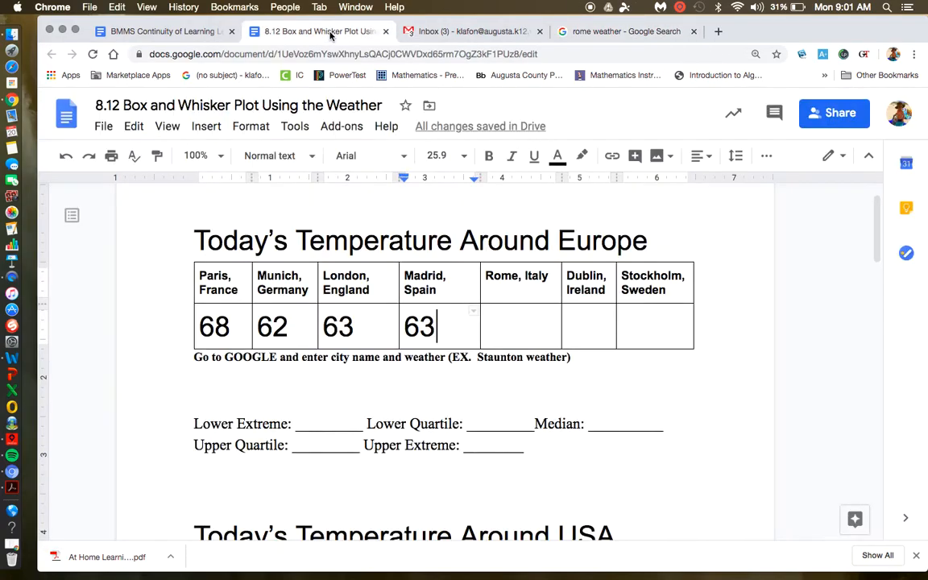
pyautogui.click(514, 331)
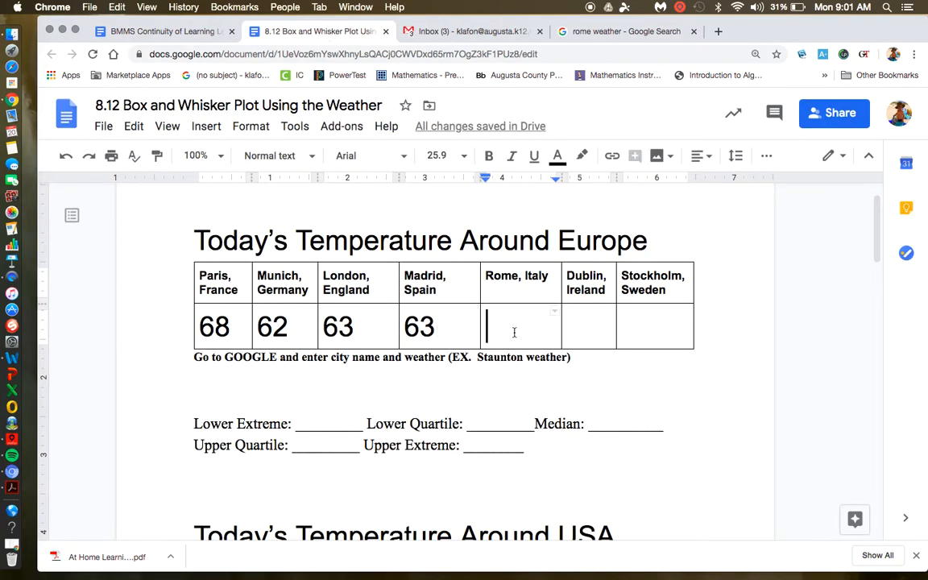
pyautogui.write('65')
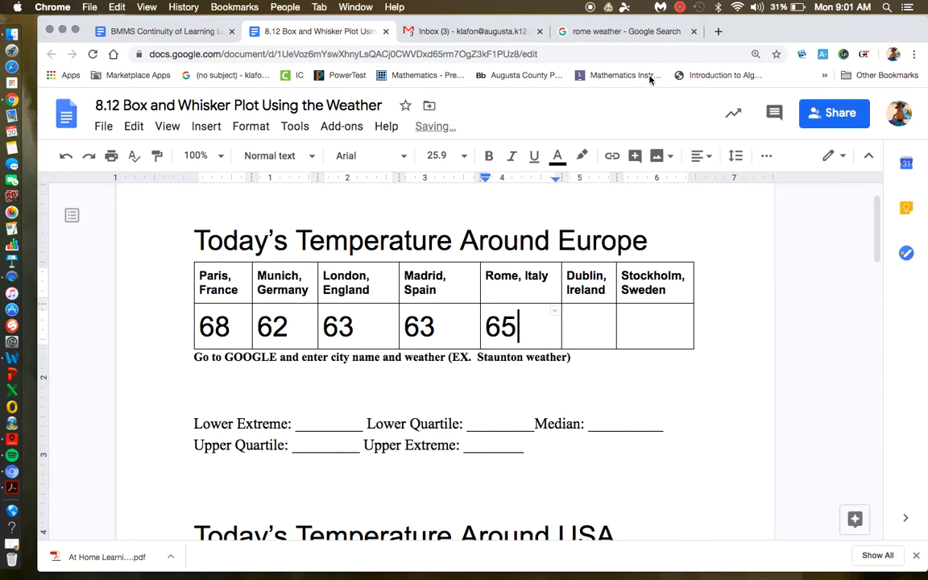
# - Look up the Dublin temperature on Google and enter 51 under Dublin, Ireland in the Europe table
pyautogui.click(566, 33)
pyautogui.doubleClick(205, 111)
pyautogui.click(204, 110)
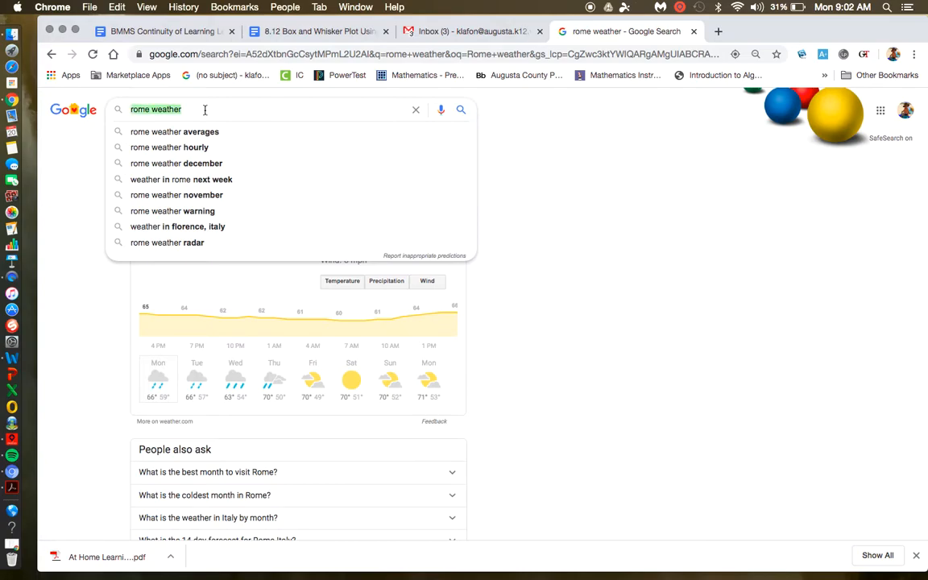
pyautogui.write('dublin')
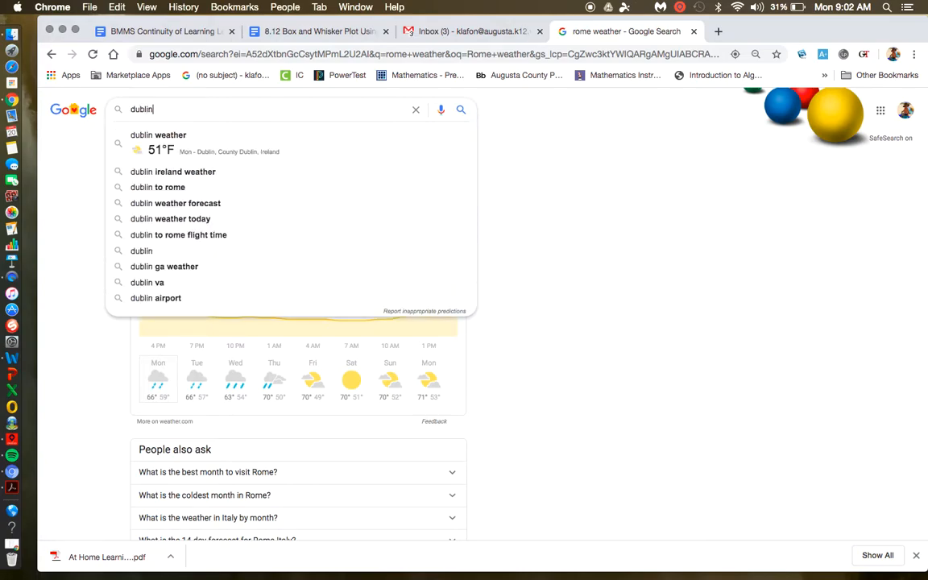
pyautogui.click(310, 33)
pyautogui.click(587, 328)
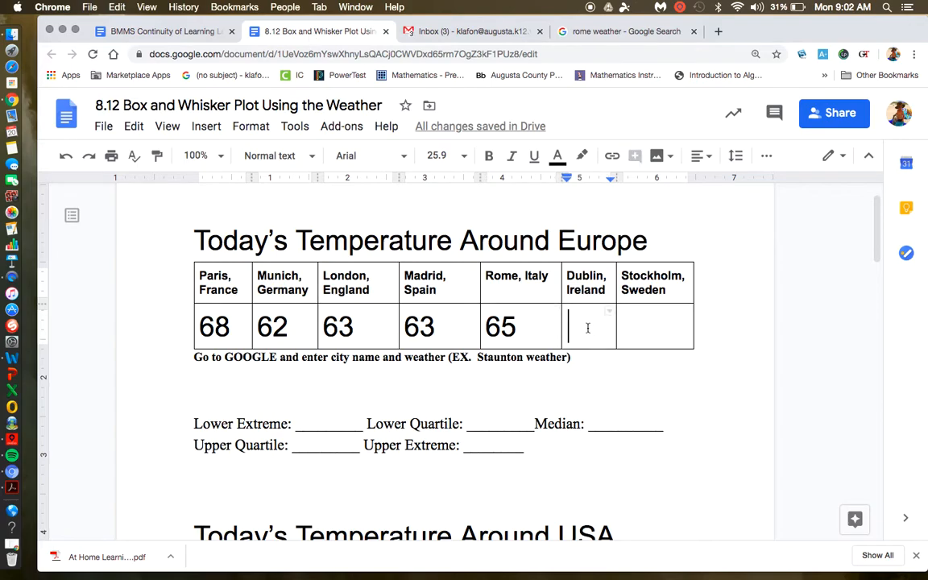
pyautogui.write('51')
# - Look up the Stockholm temperature on Google and enter 58 under Stockholm, Sweden in the Europe table
pyautogui.click(654, 326)
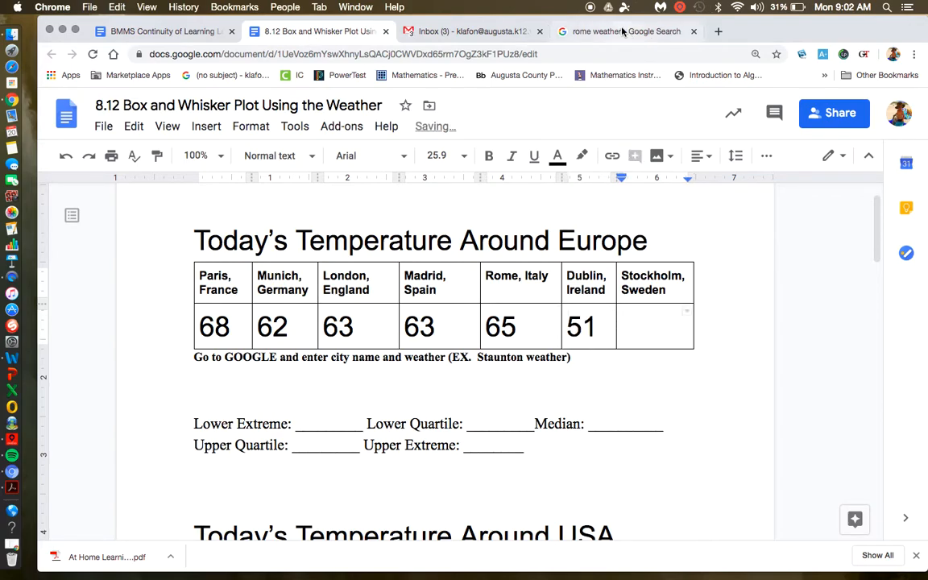
pyautogui.click(623, 33)
pyautogui.doubleClick(211, 109)
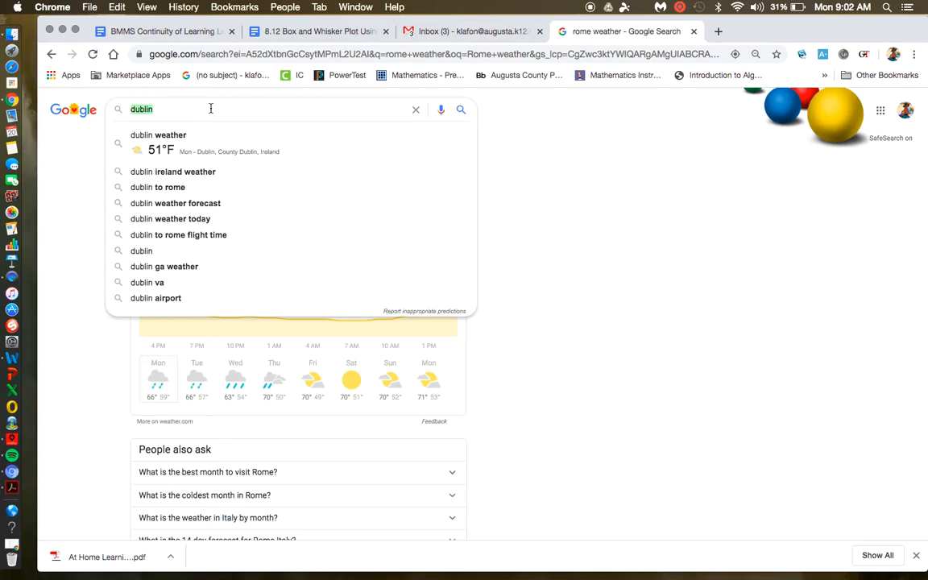
pyautogui.write('stockh')
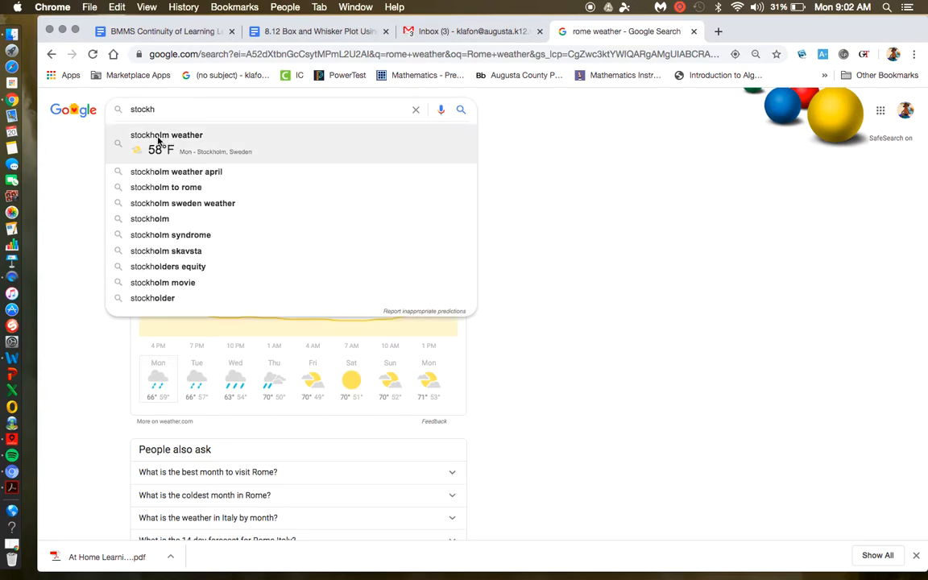
pyautogui.click(296, 32)
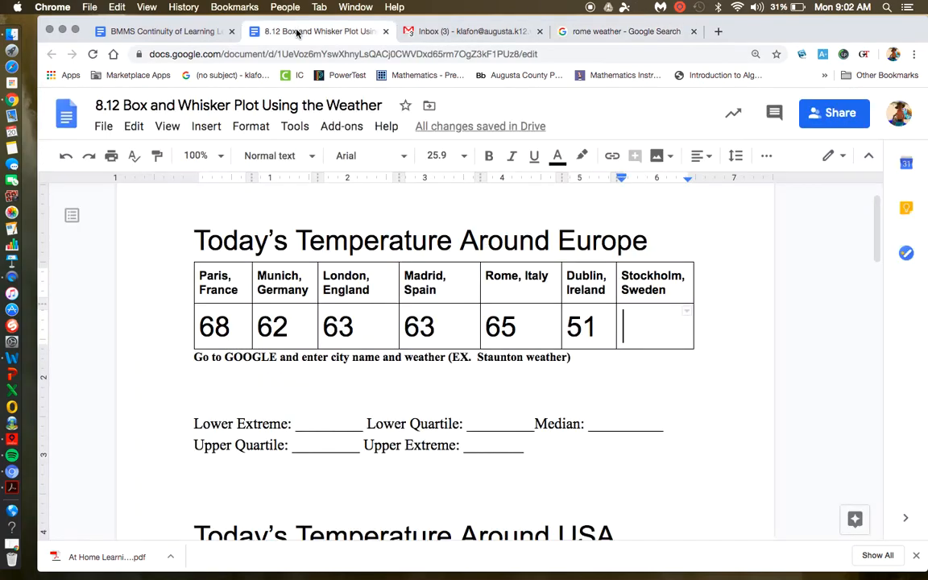
pyautogui.write('58')
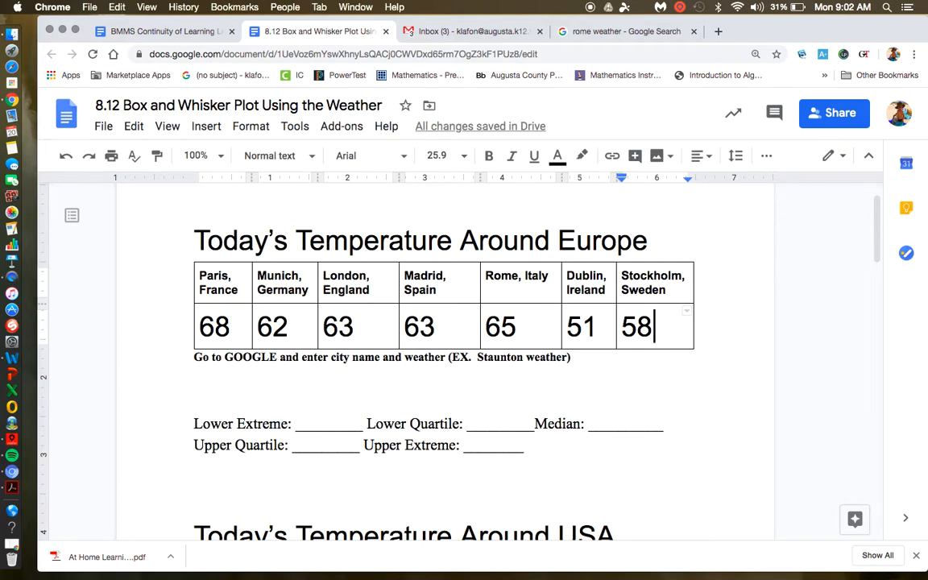
pyautogui.click(198, 409)
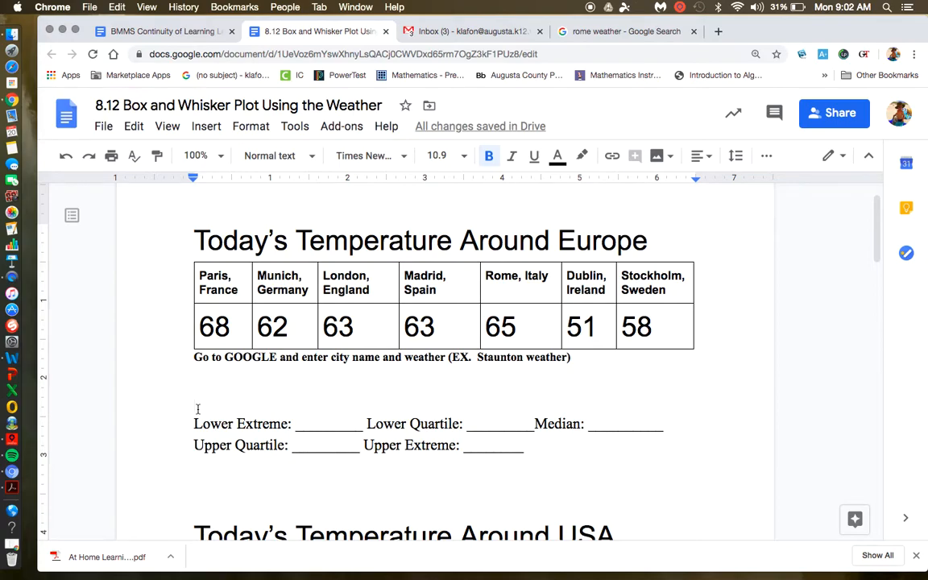
pyautogui.write('51  58  ')
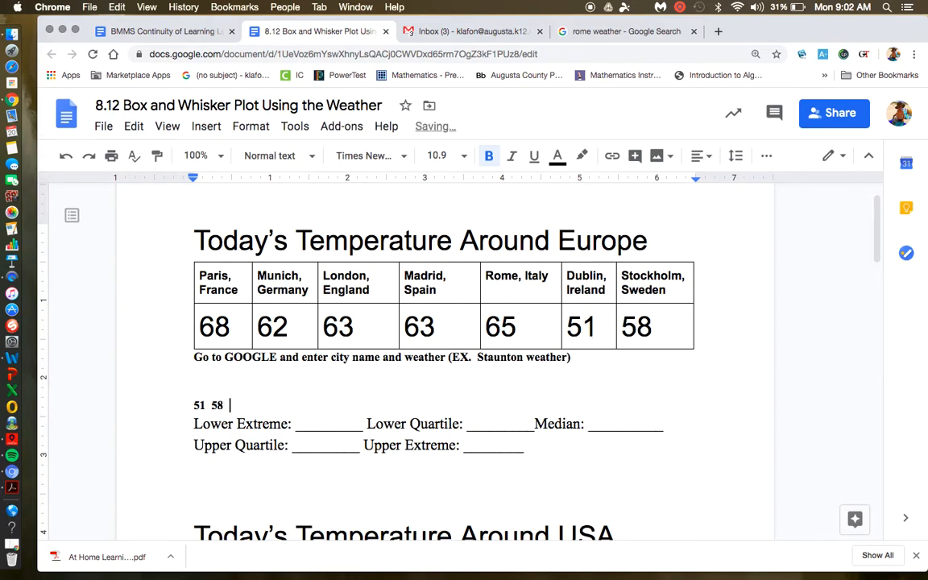
pyautogui.write('62 63 63 ')
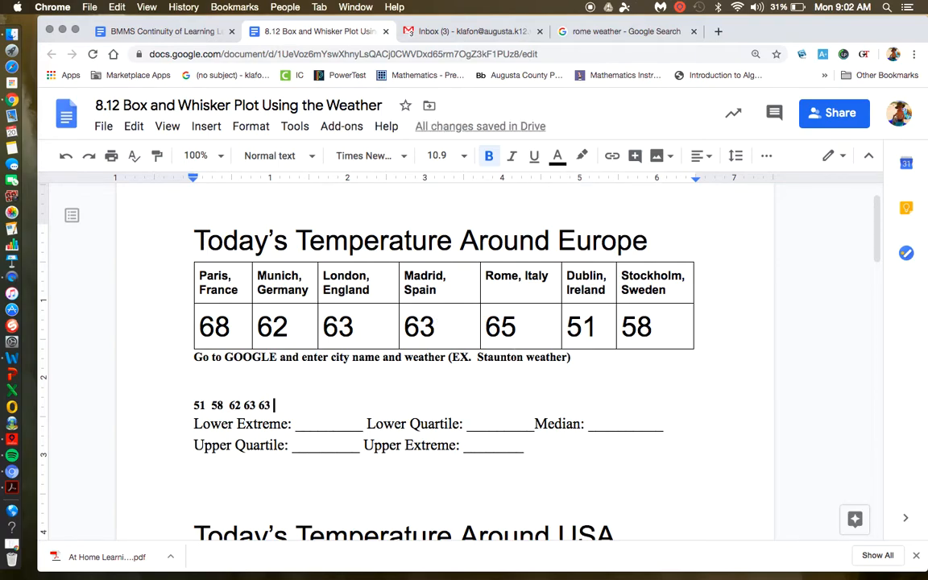
pyautogui.write('65 68')
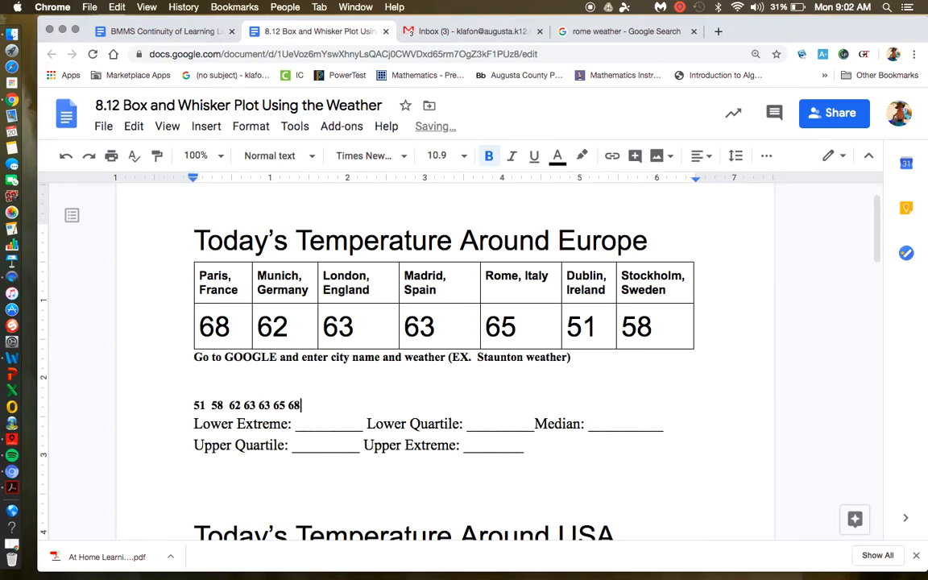
# - Fill in 51 on the Lower Extreme blank below the Europe table
pyautogui.click(324, 424)
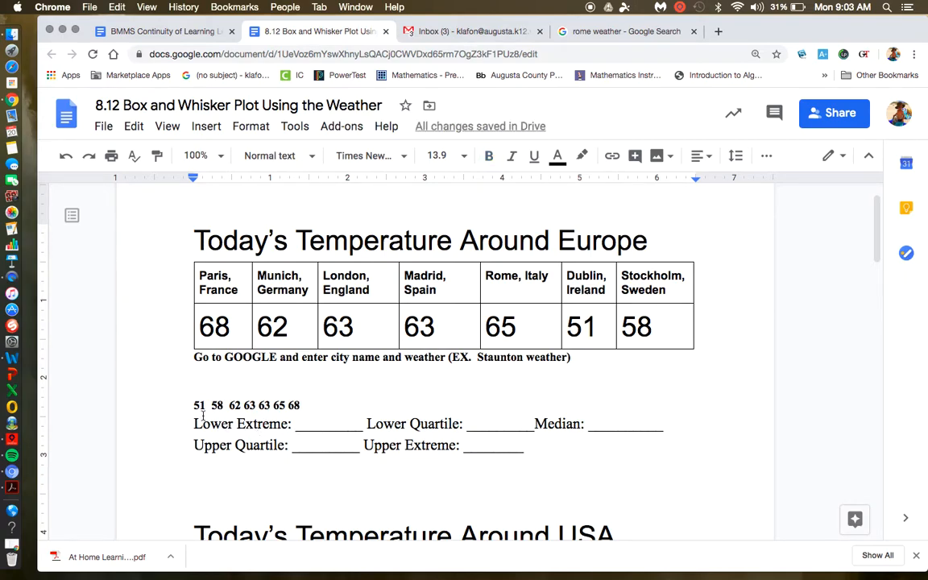
pyautogui.write('51')
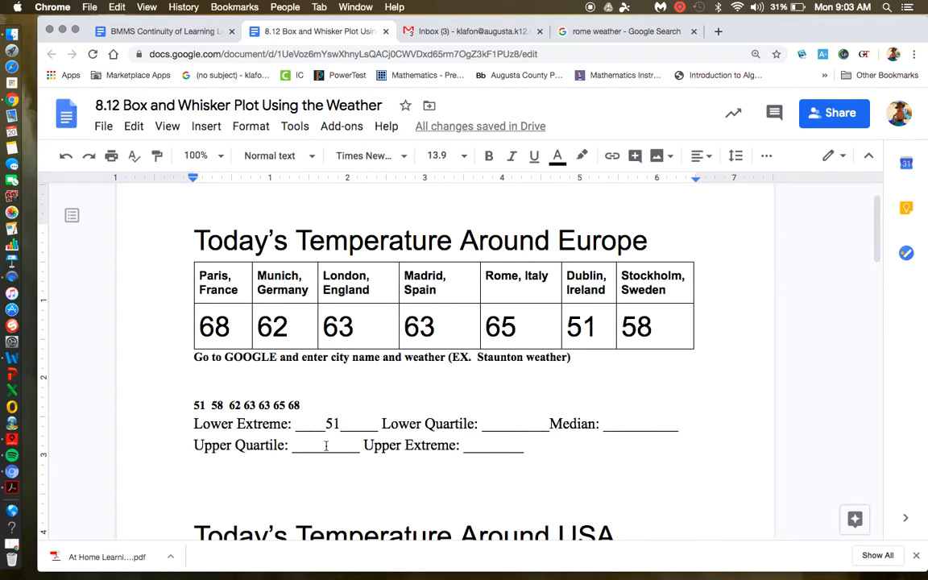
# - Fill in 68 on the Upper Extreme blank and 63 on the Median blank below the Europe table
pyautogui.click(490, 450)
pyautogui.write('68')
pyautogui.click(645, 424)
pyautogui.write('63')
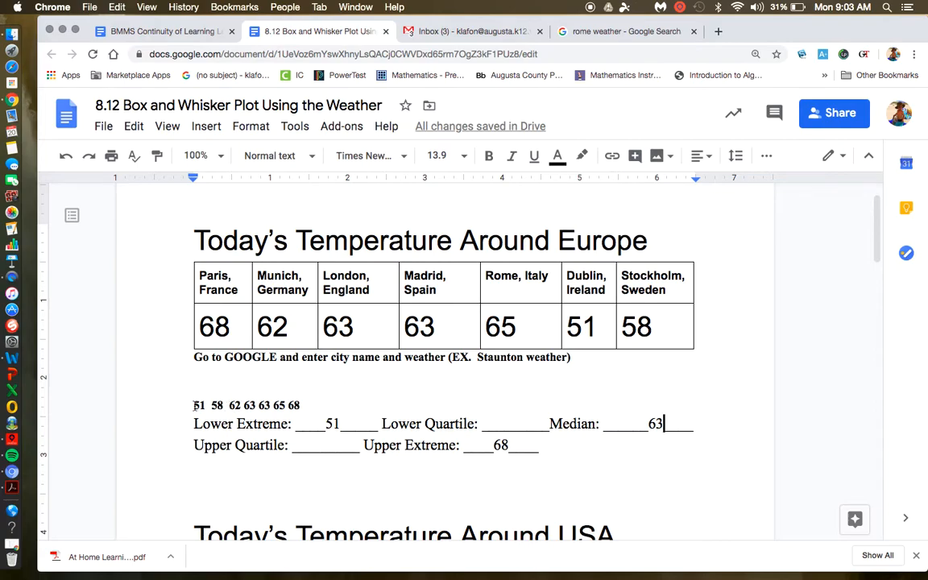
# - Fill in the Europe quartiles from the halves of the ordered list: 58 for Lower Quartile and 65 for Upper Quartile
pyautogui.click(239, 406)
pyautogui.moveTo(240, 406); pyautogui.dragTo(196, 406)
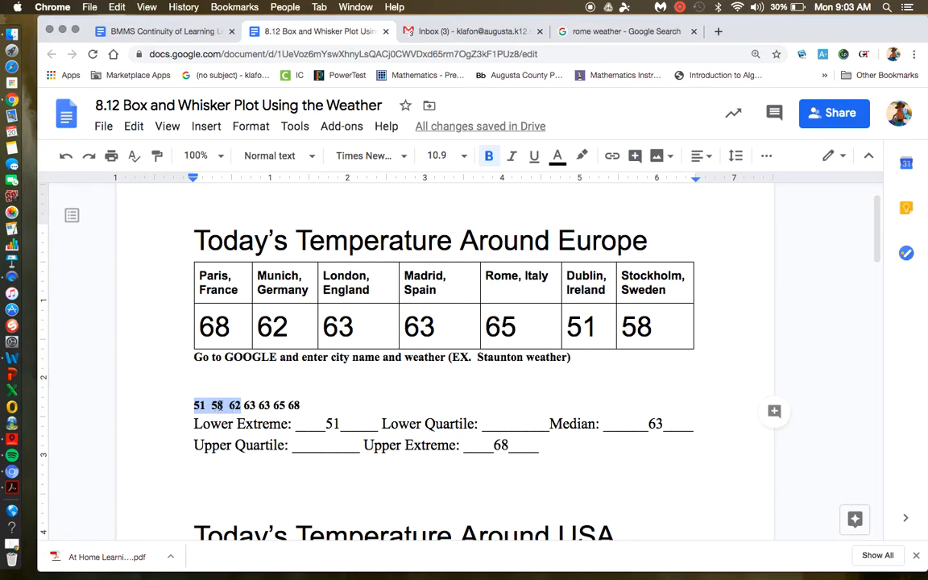
pyautogui.click(504, 424)
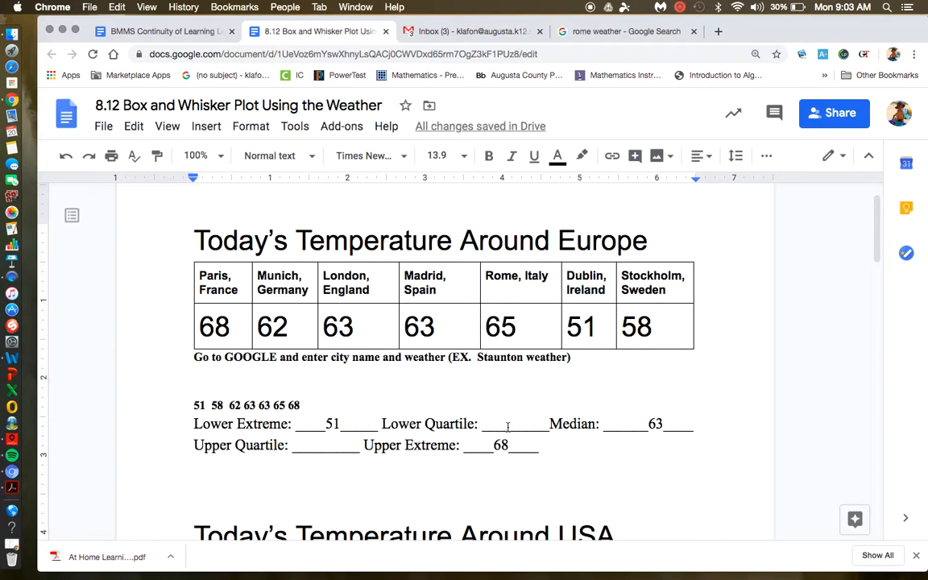
pyautogui.write('58')
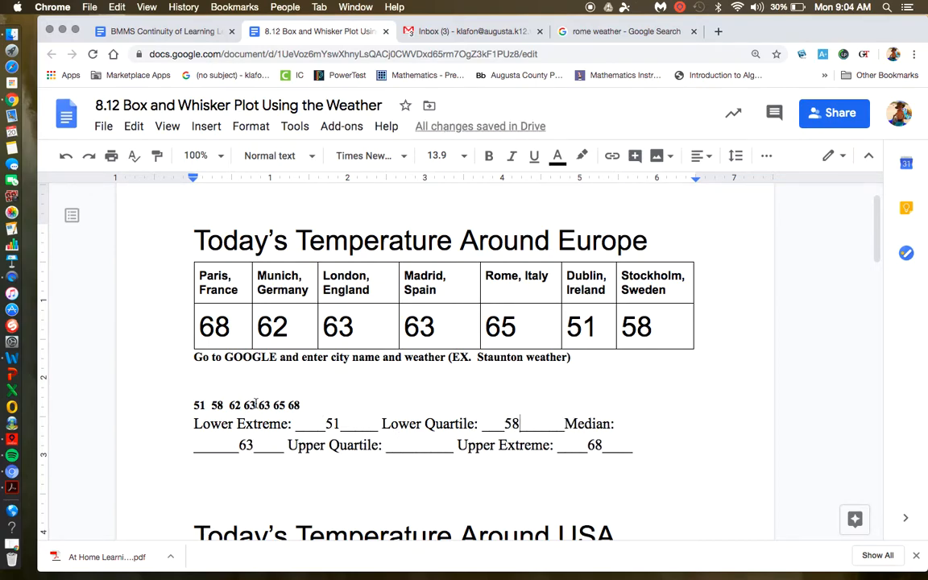
pyautogui.moveTo(258, 405); pyautogui.dragTo(302, 403)
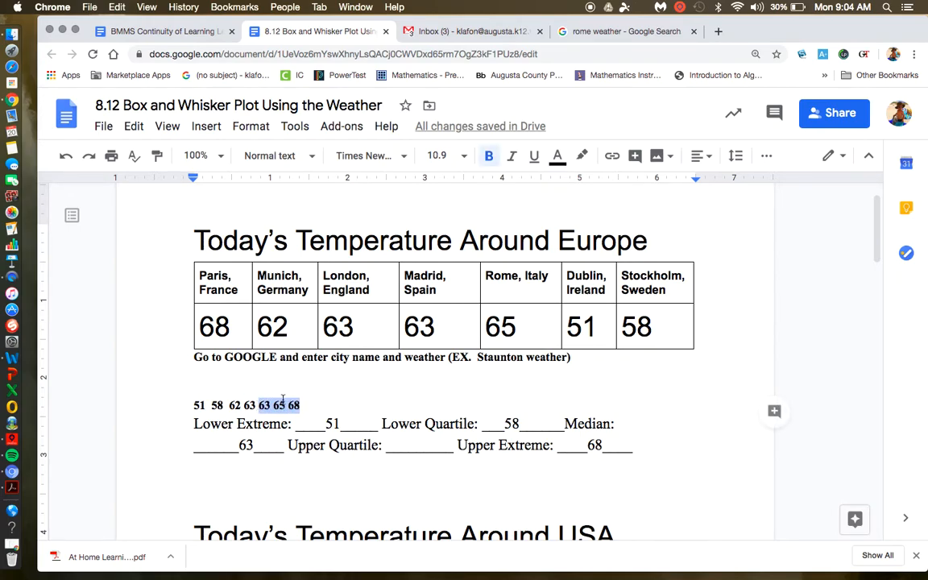
pyautogui.click(406, 447)
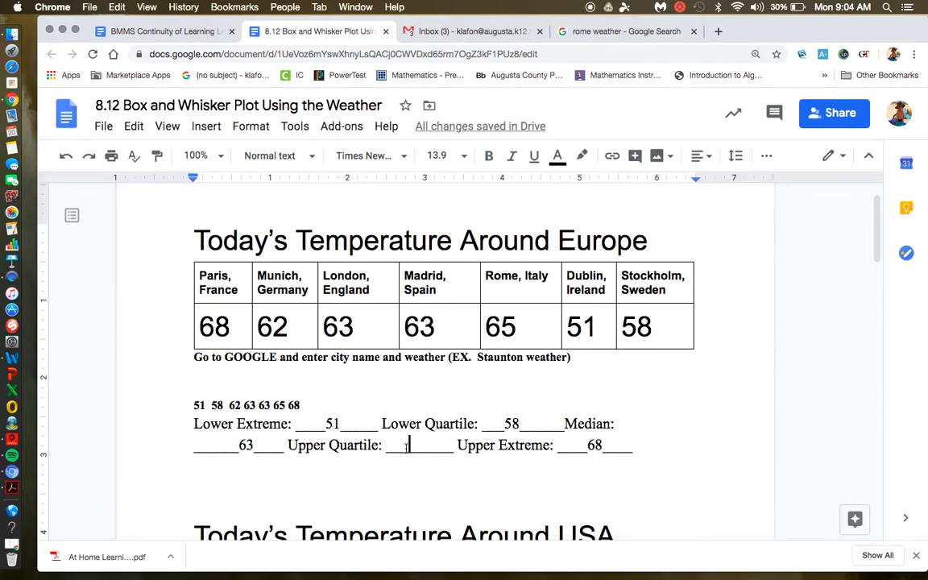
pyautogui.write('65')
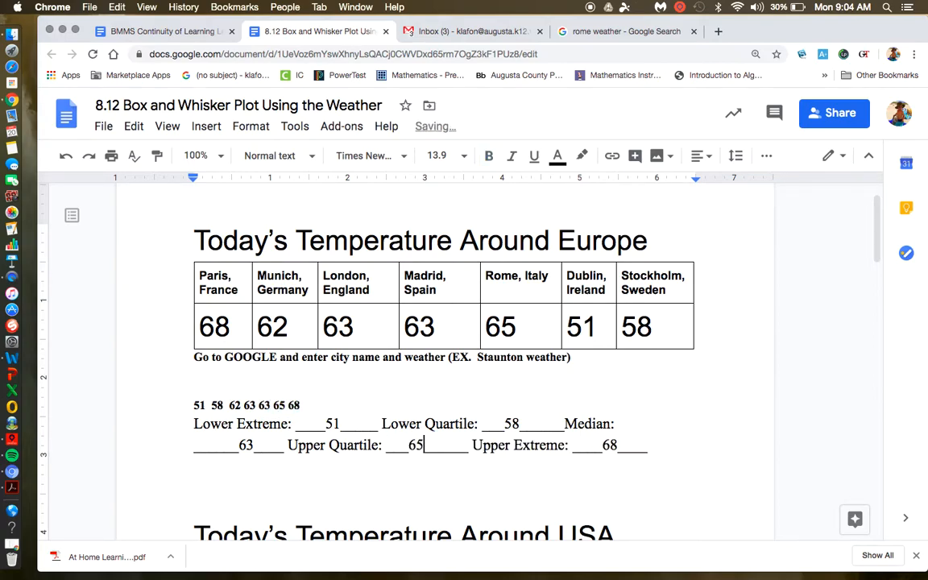
# - Open the presentation linked under "Click Here to Draw your Box Plots" on the worksheet's second page
pyautogui.scroll(-5, 446, 493)
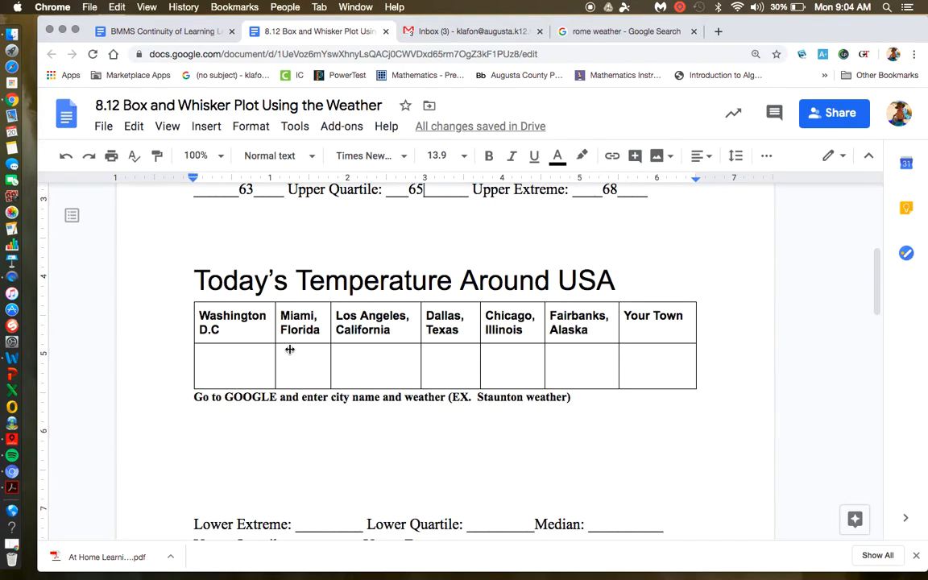
pyautogui.scroll(-2, 535, 422)
pyautogui.scroll(-10, 535, 422)
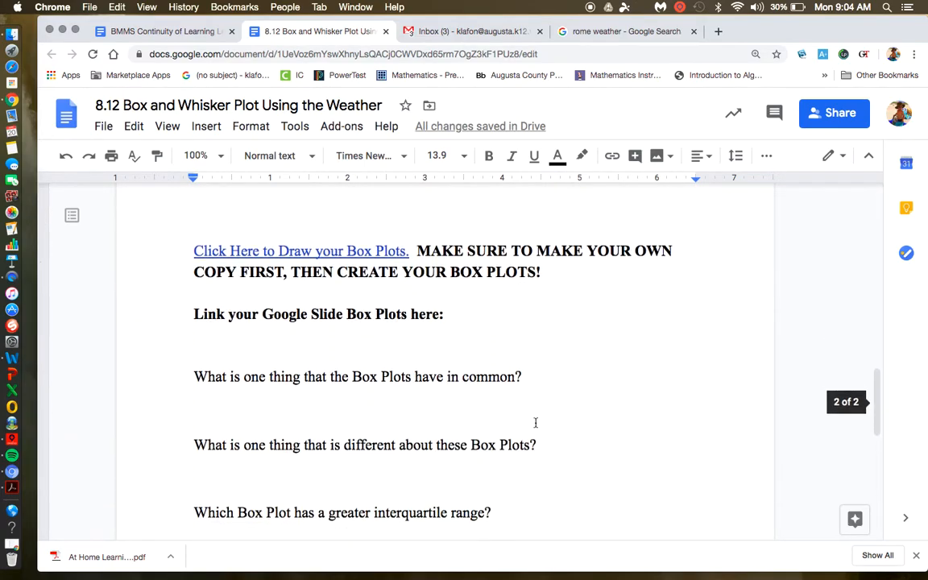
pyautogui.scroll(-1, 535, 422)
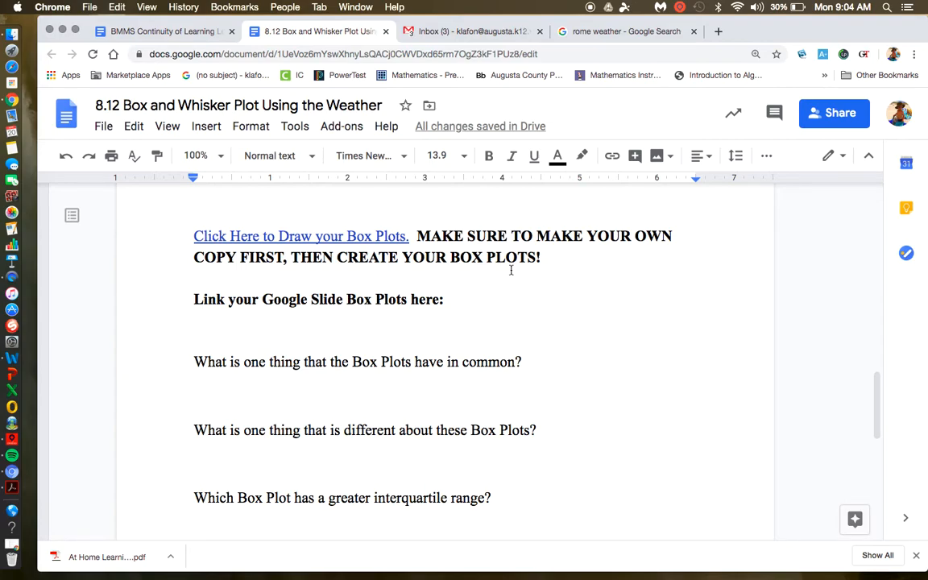
pyautogui.click(347, 236)
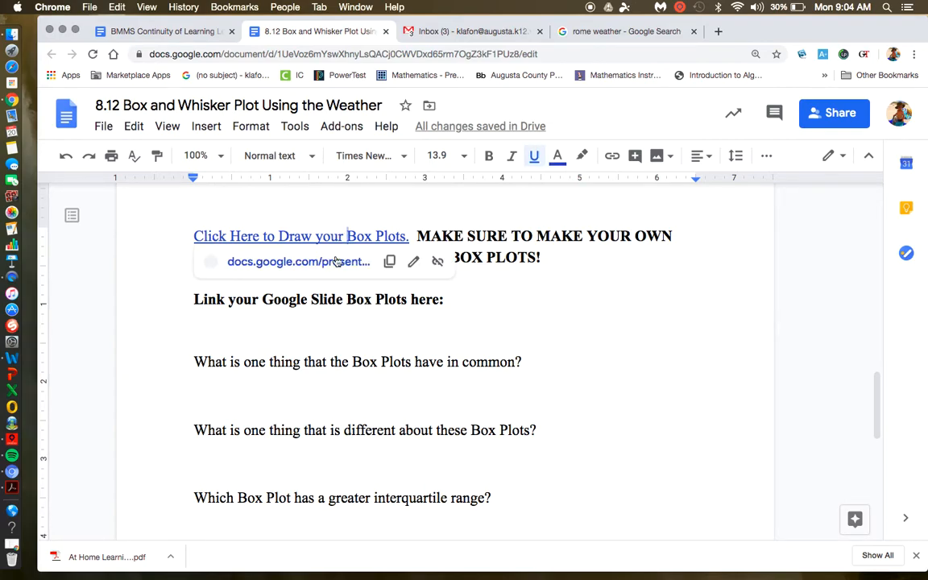
pyautogui.click(332, 266)
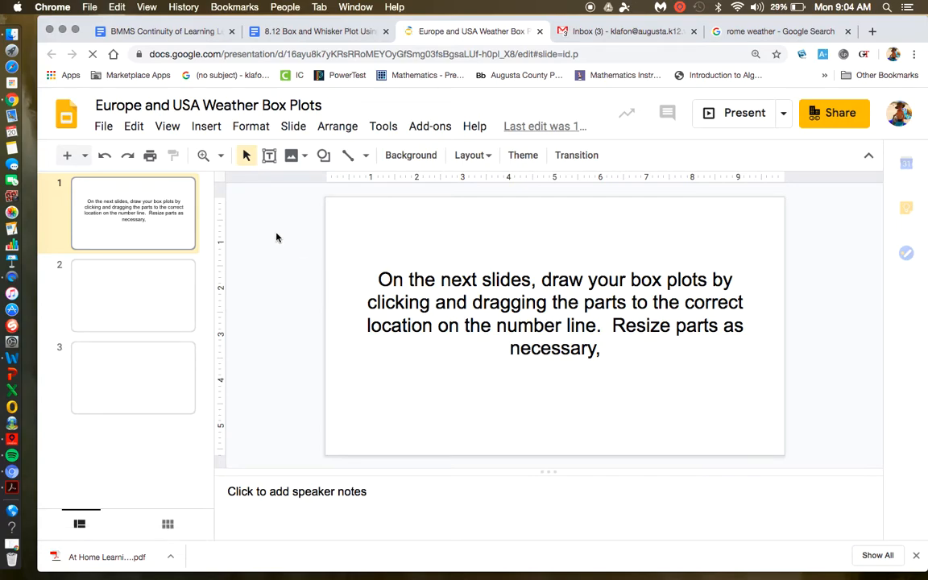
# - Make a personal copy of the Europe and USA Weather Box Plots presentation
pyautogui.click(103, 127)
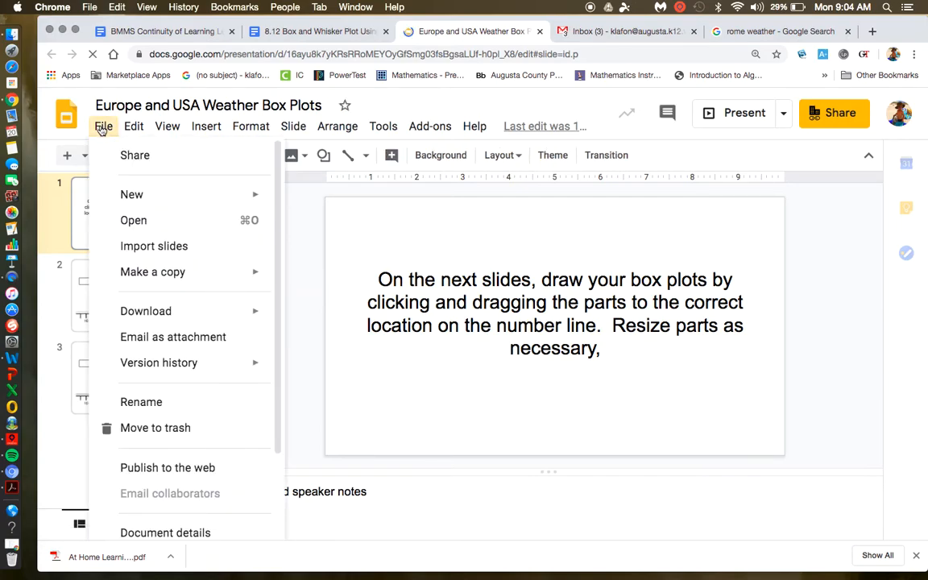